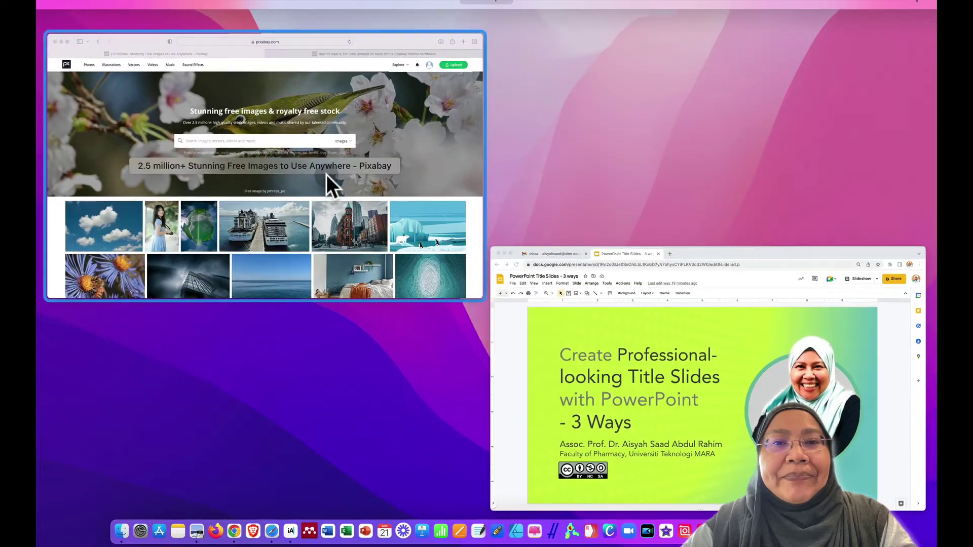
# - Bring the Pixabay browser window forward and scroll through its photo gallery and back to the top
pyautogui.click(330, 184)
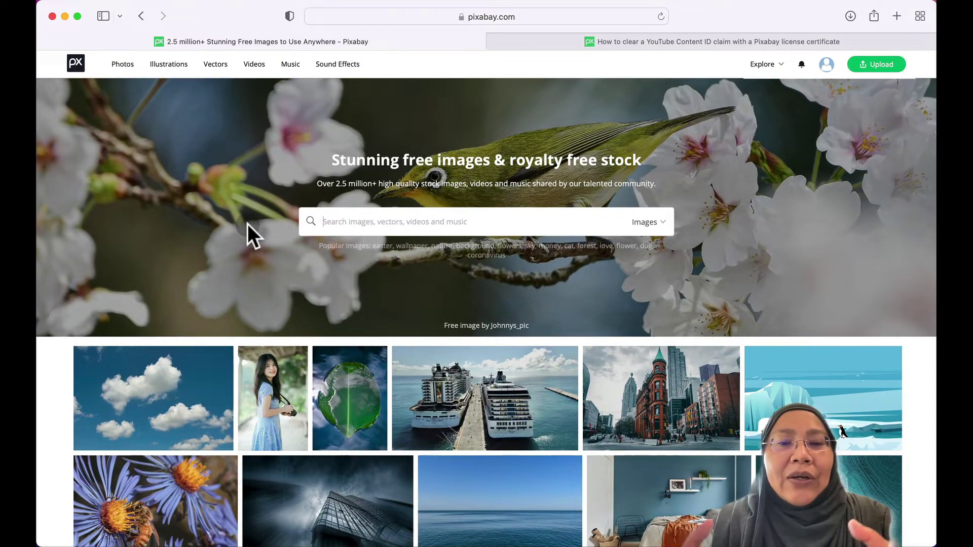
pyautogui.scroll(-10, 257, 338)
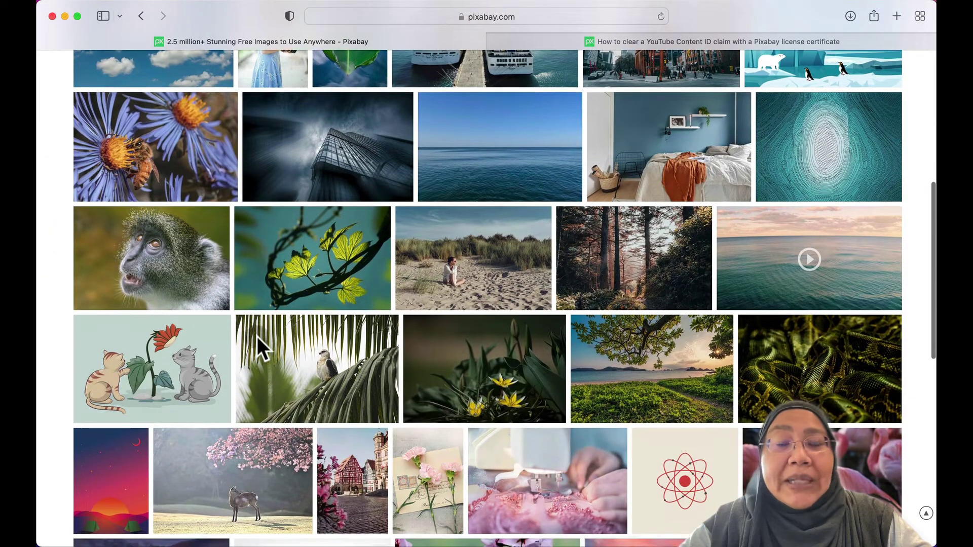
pyautogui.moveTo(258, 339)
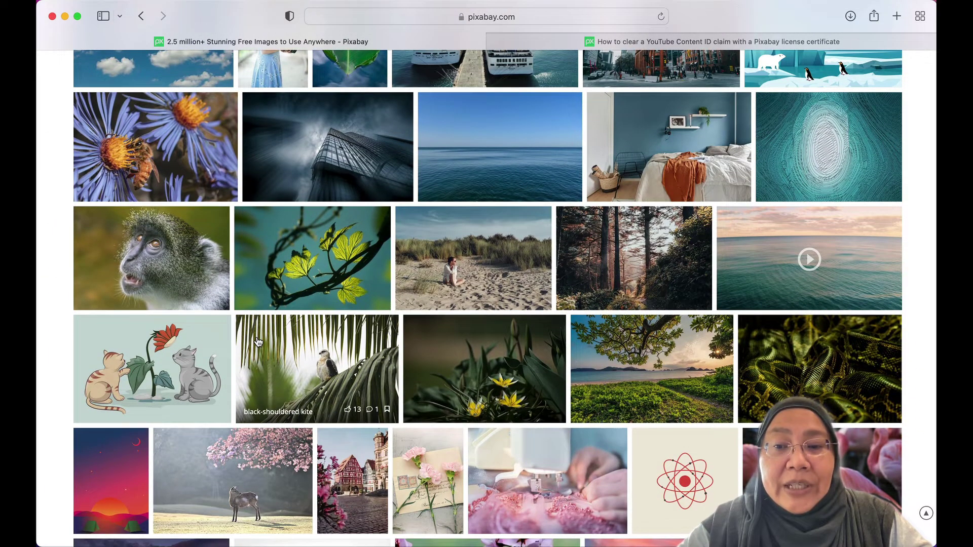
pyautogui.scroll(10, 258, 341)
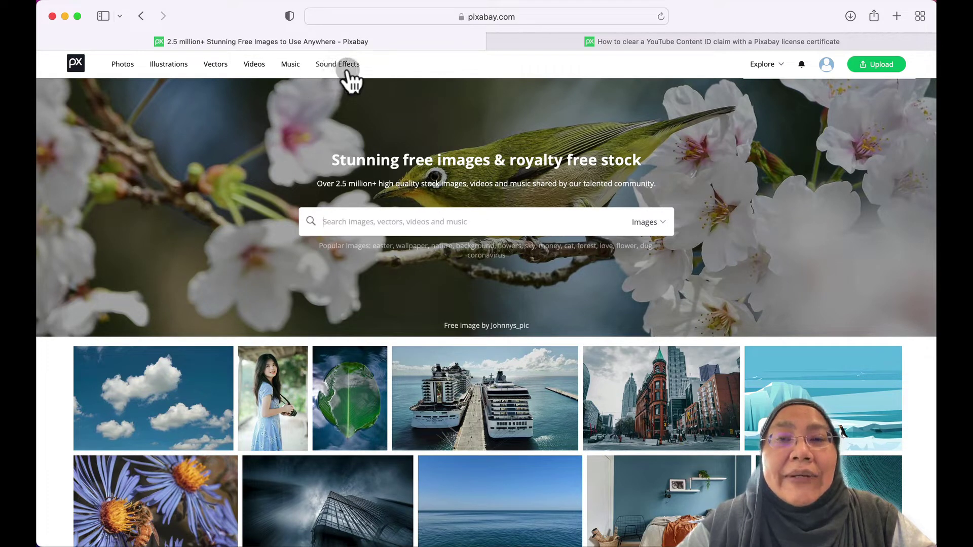
# - Open Pixabay's Music section and expand the full list of Mood filters in the sidebar
pyautogui.click(295, 65)
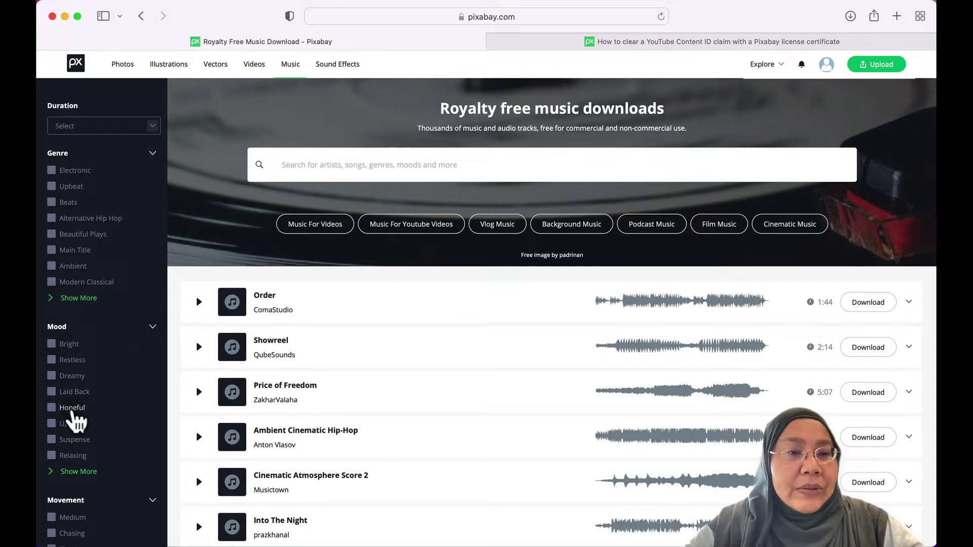
pyautogui.scroll(-3, 74, 418)
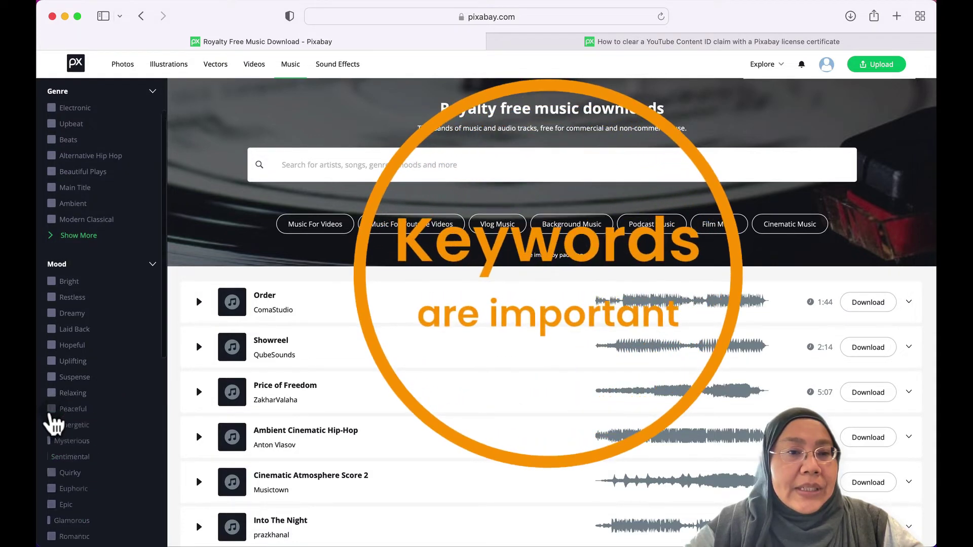
pyautogui.click(52, 413)
pyautogui.scroll(-3, 120, 408)
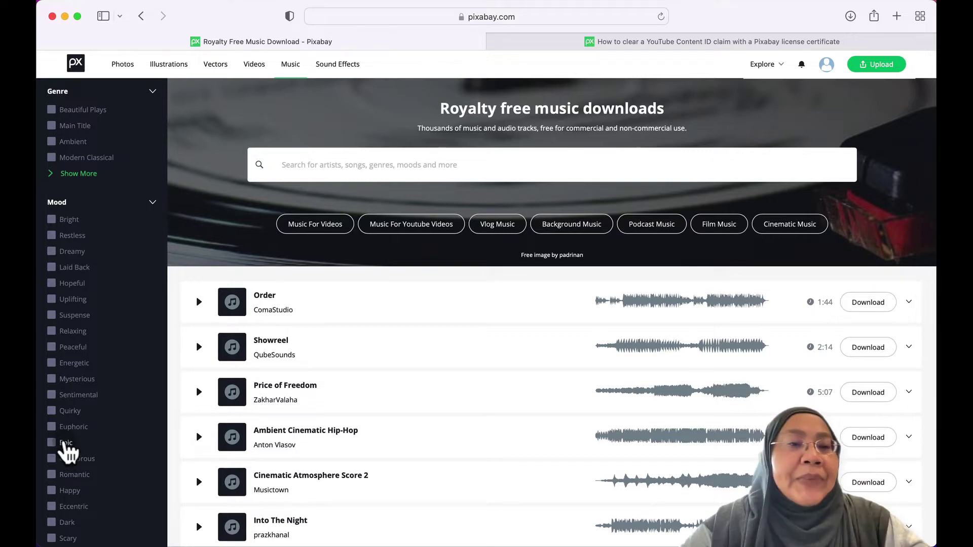
# - Filter the music list to the Uplifting mood and scroll through the results
pyautogui.click(51, 299)
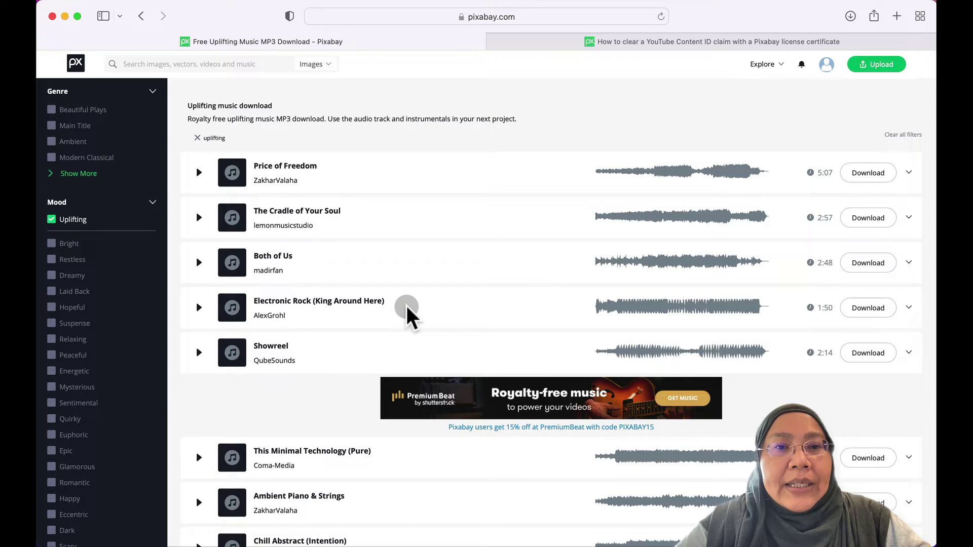
pyautogui.scroll(-5, 407, 308)
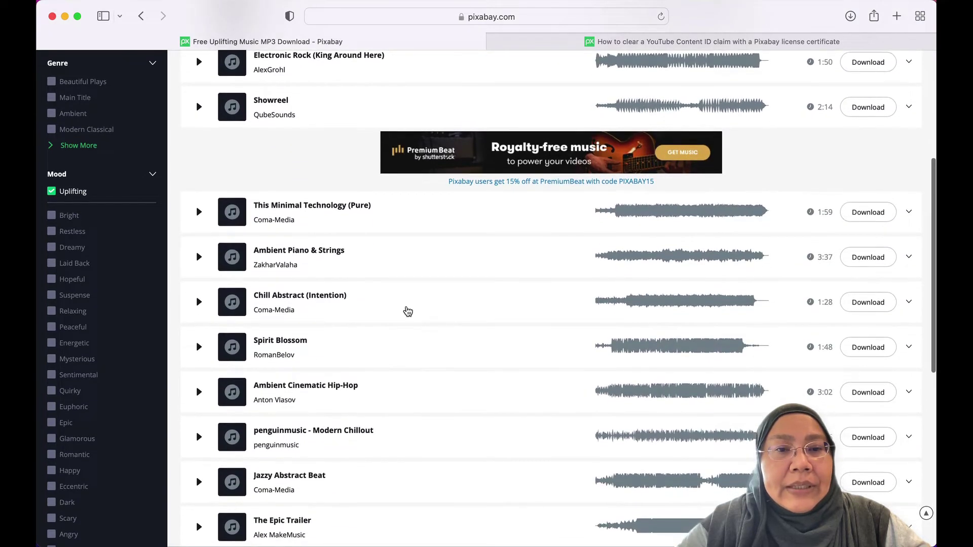
pyautogui.scroll(-5, 407, 311)
pyautogui.click(343, 393)
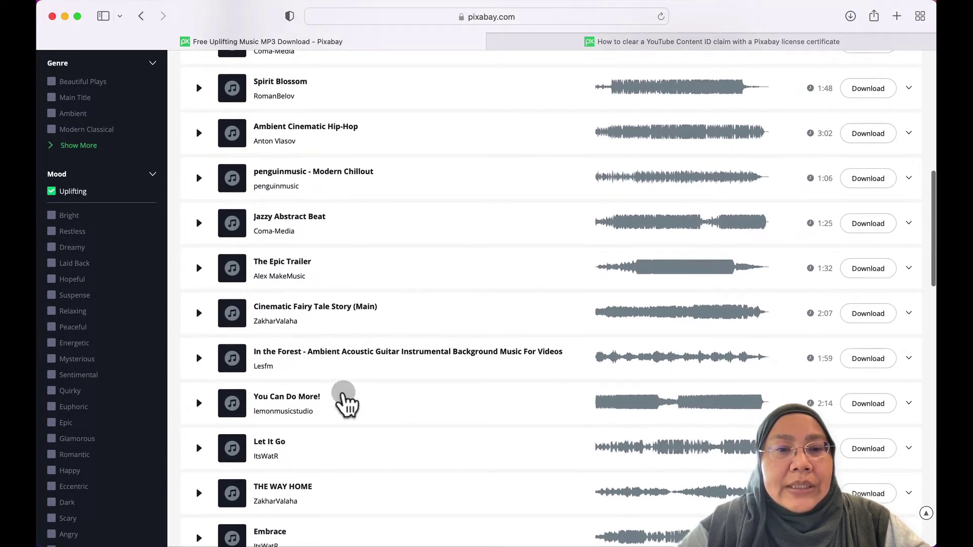
pyautogui.scroll(-2, 284, 381)
# - Preview Let It Go, the acoustic indie folk track, then play and pause Inspiring Cinematic Background Music For Videos
pyautogui.click(198, 347)
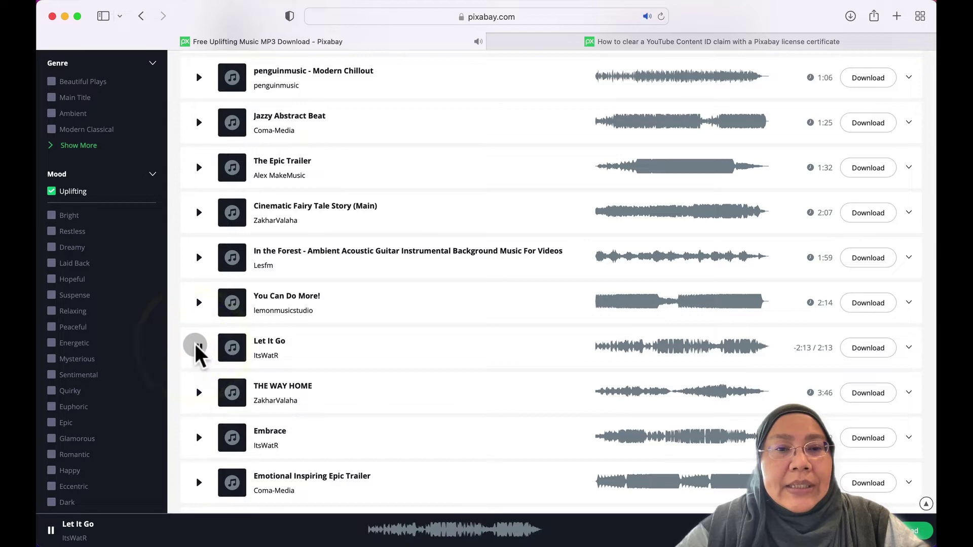
pyautogui.scroll(-6, 348, 354)
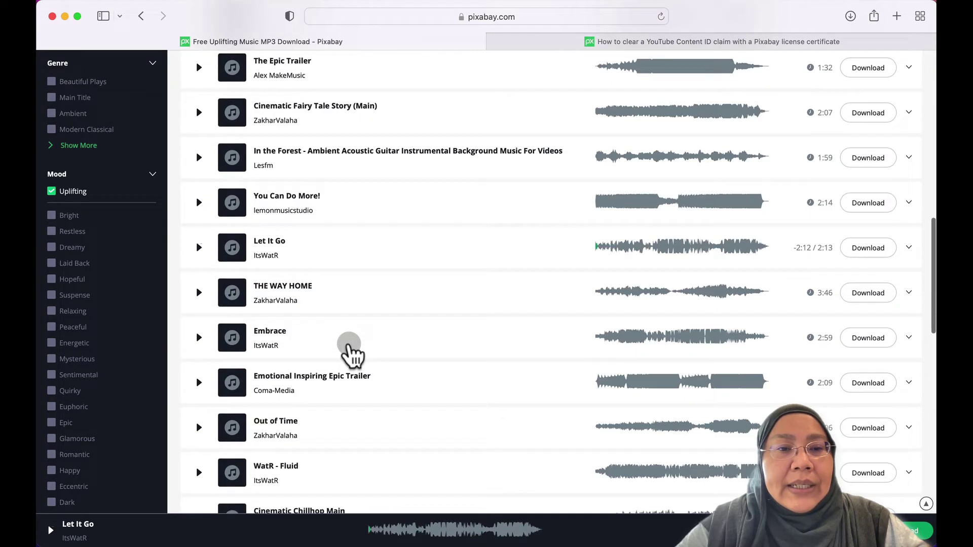
pyautogui.scroll(-2, 350, 284)
pyautogui.click(199, 303)
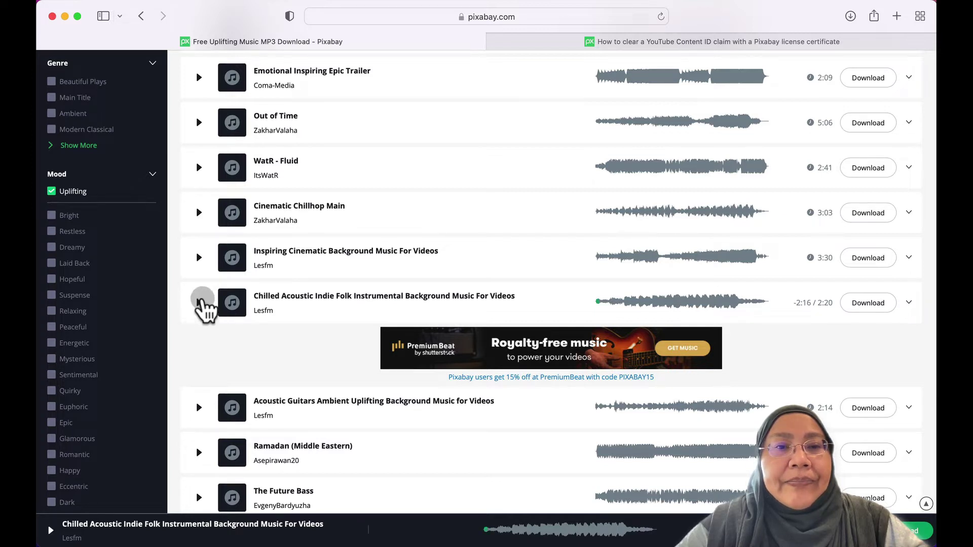
pyautogui.click(199, 258)
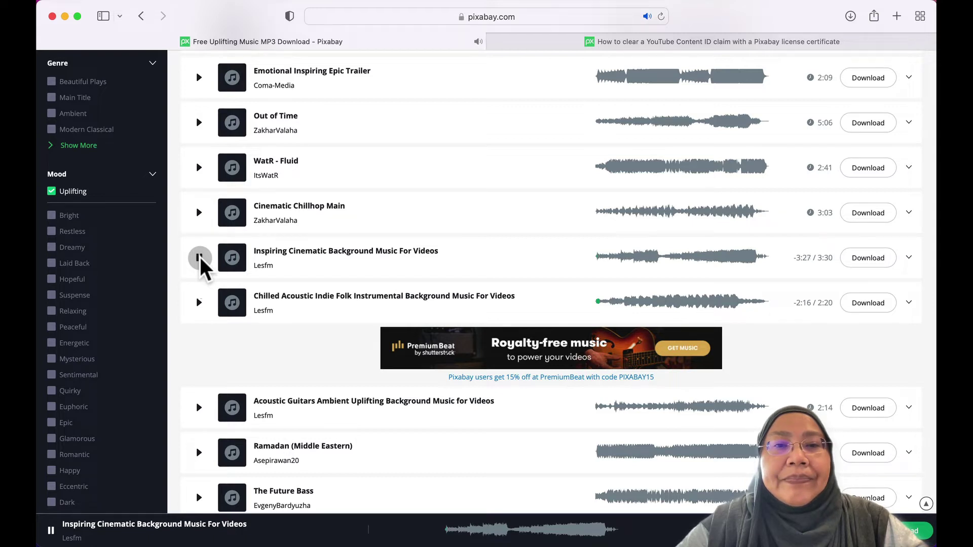
pyautogui.click(200, 259)
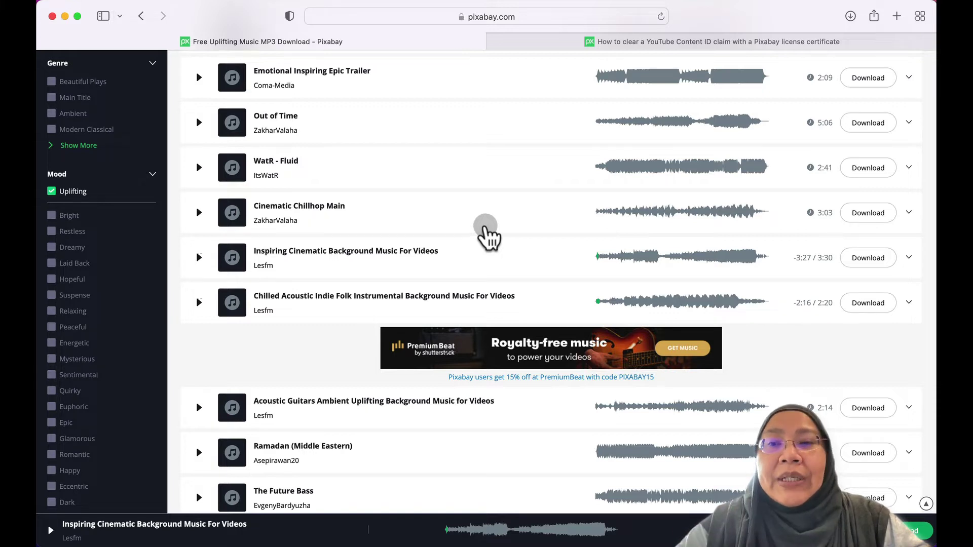
# - Download Inspiring Cinematic Background Music For Videos, select the suggested Lesfm credit text, and close the Say thanks dialog
pyautogui.click(873, 258)
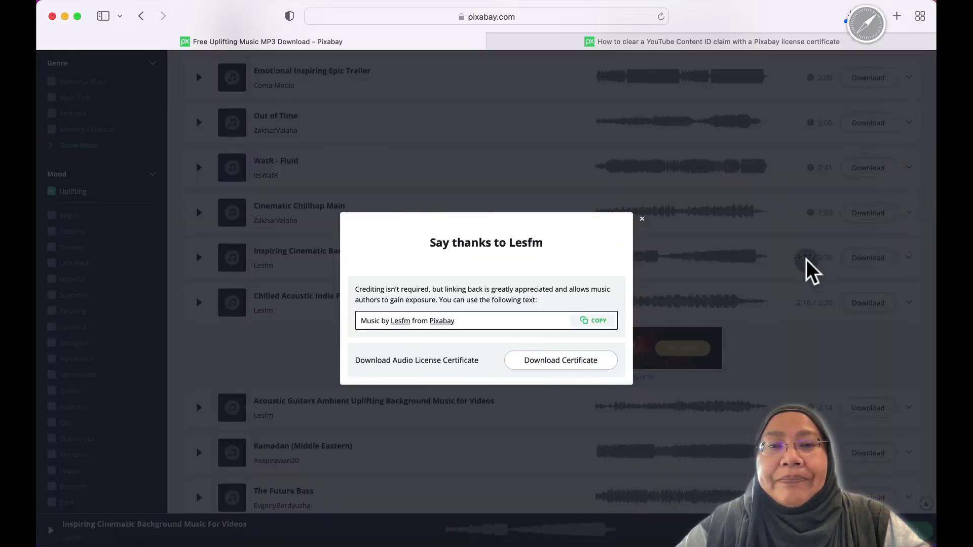
pyautogui.click(506, 317)
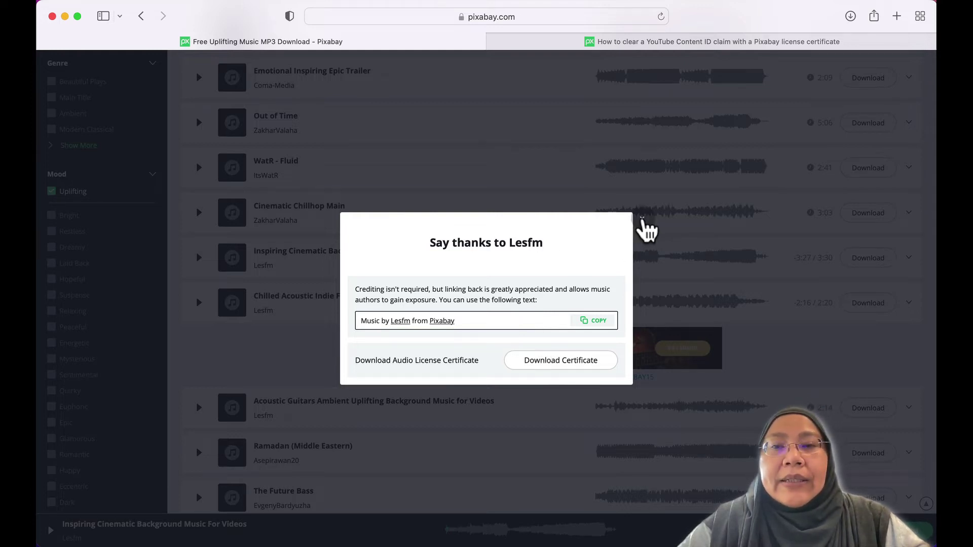
pyautogui.click(642, 222)
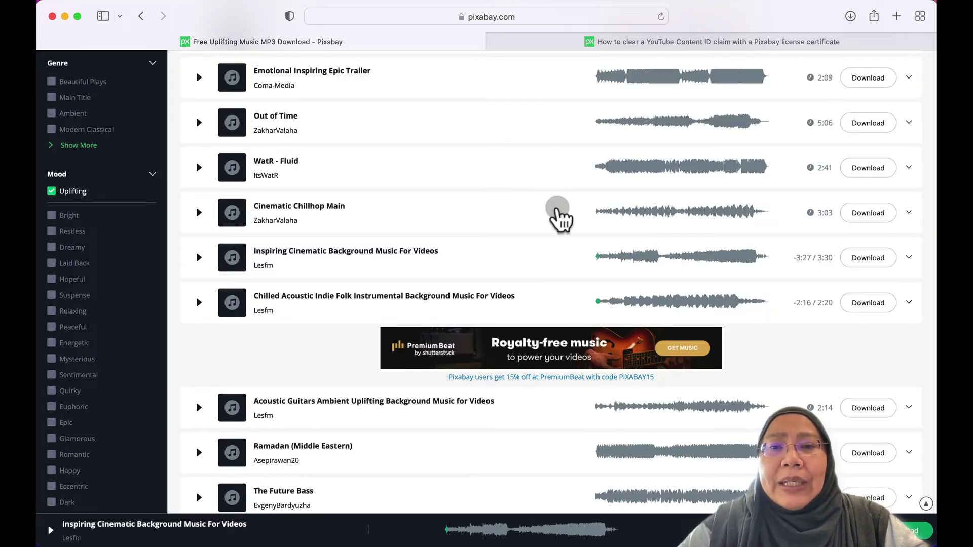
pyautogui.click(570, 42)
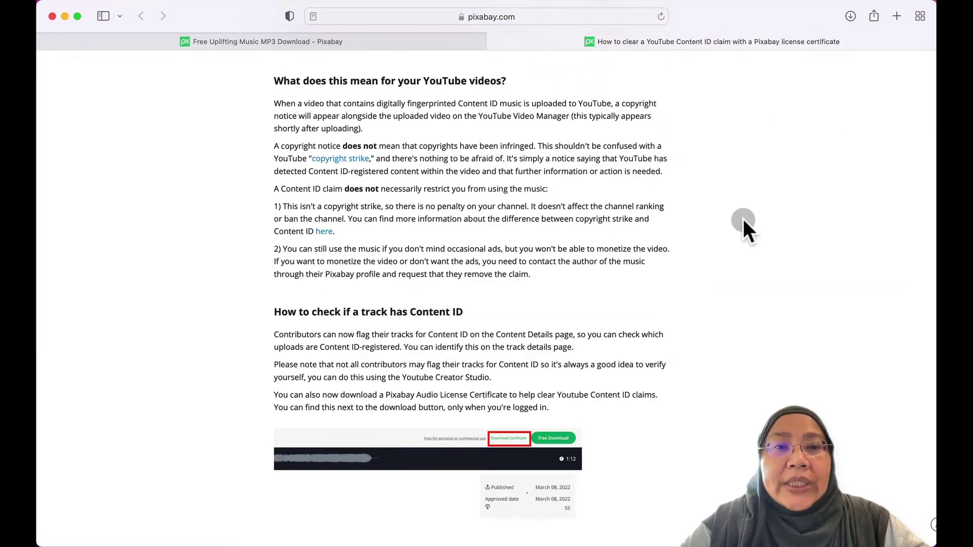
pyautogui.scroll(15, 647, 206)
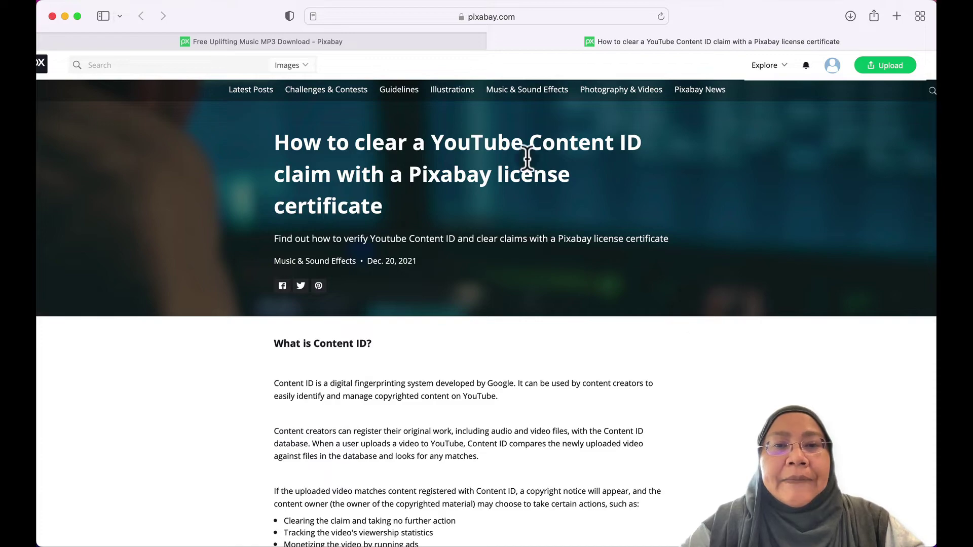
pyautogui.scroll(-15, 671, 354)
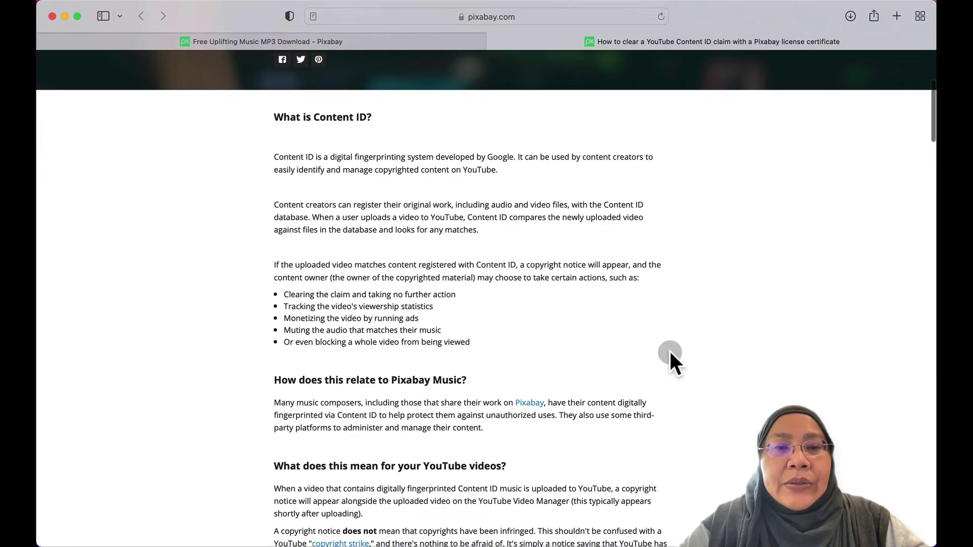
pyautogui.scroll(-3, 671, 354)
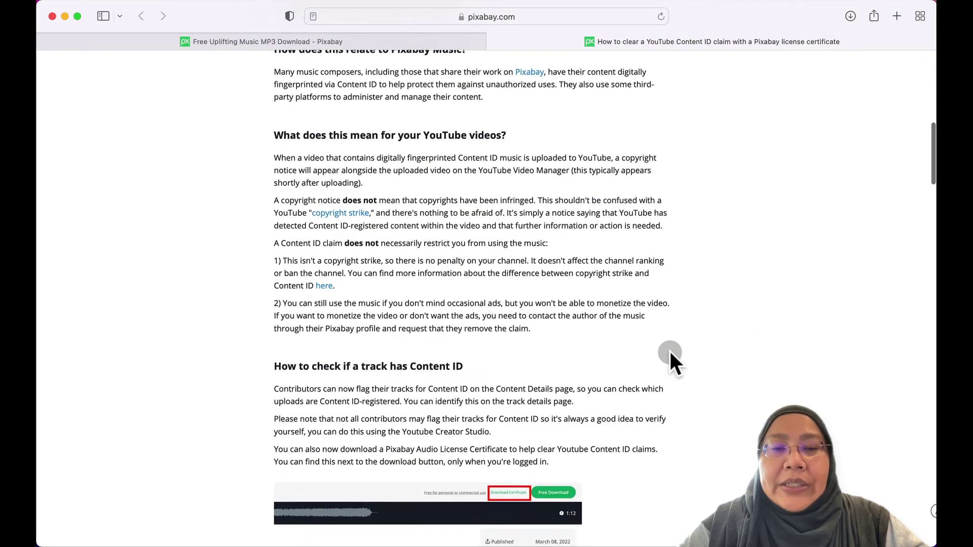
pyautogui.scroll(3, 670, 355)
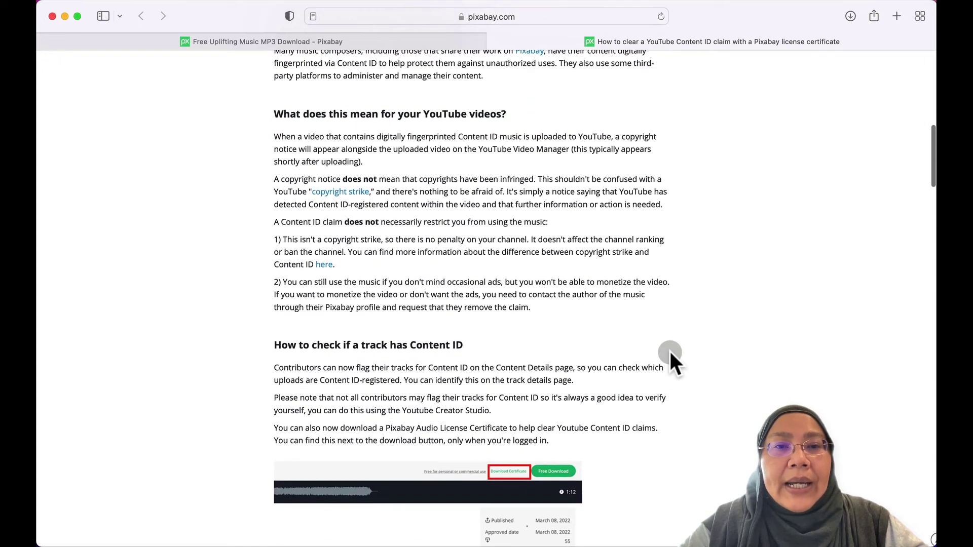
pyautogui.scroll(5, 664, 271)
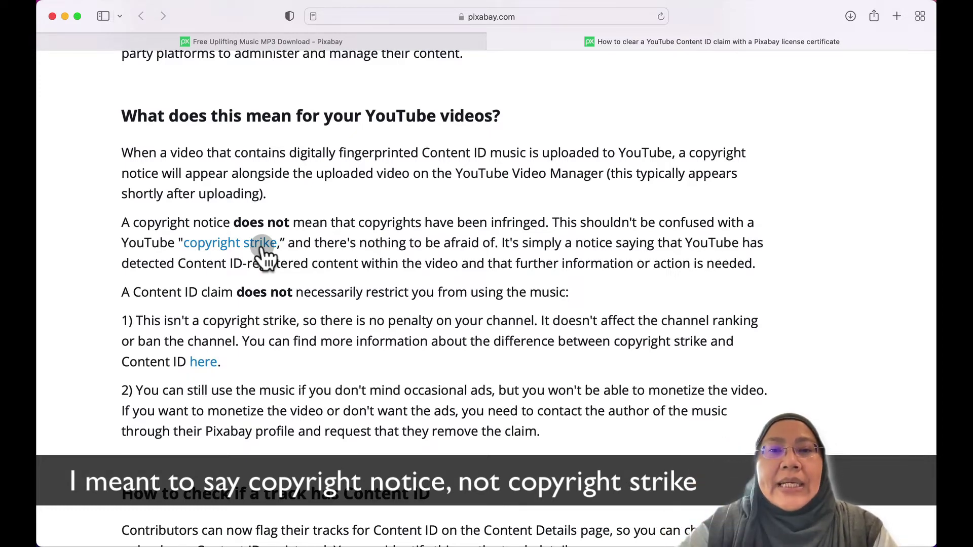
pyautogui.scroll(-1, 504, 337)
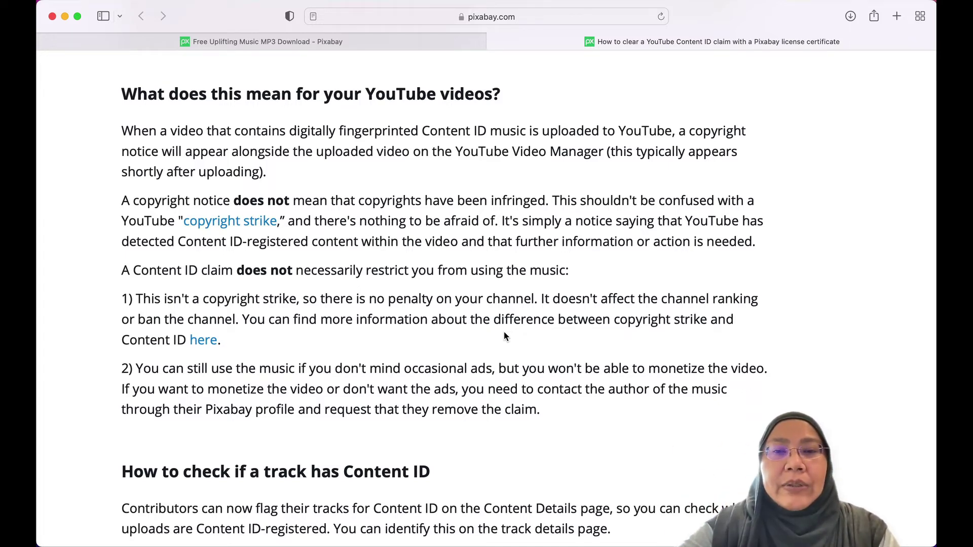
pyautogui.moveTo(601, 300); pyautogui.dragTo(234, 323)
pyautogui.scroll(-1, 354, 327)
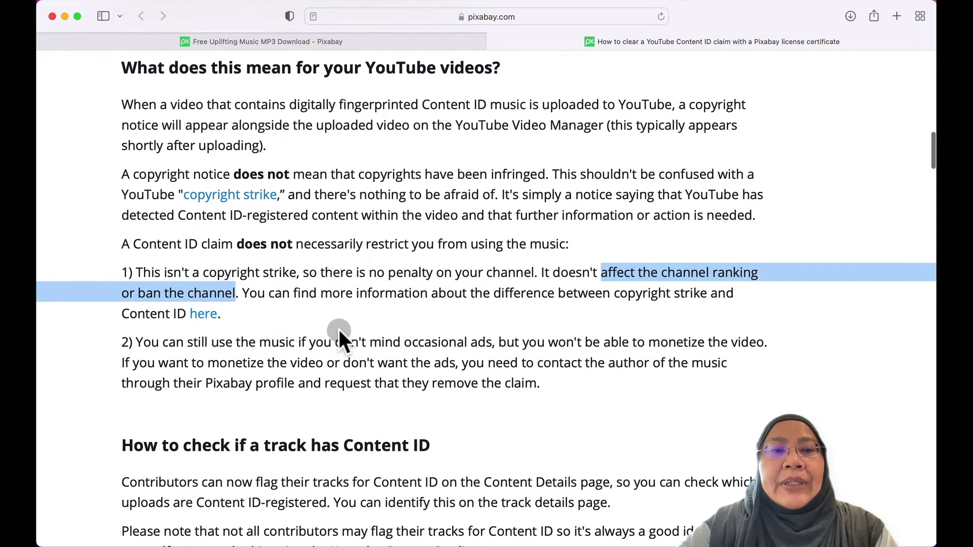
pyautogui.click(315, 342)
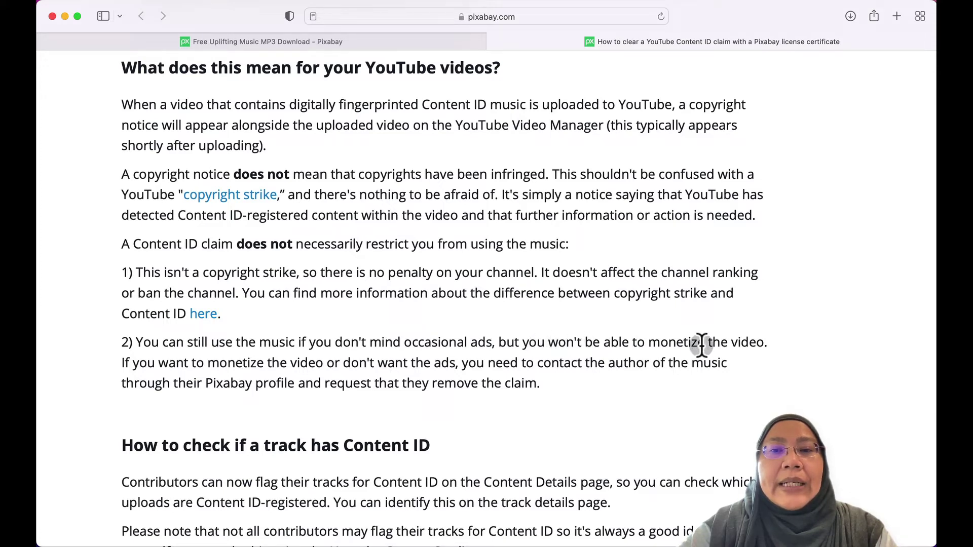
pyautogui.moveTo(706, 343); pyautogui.dragTo(652, 343)
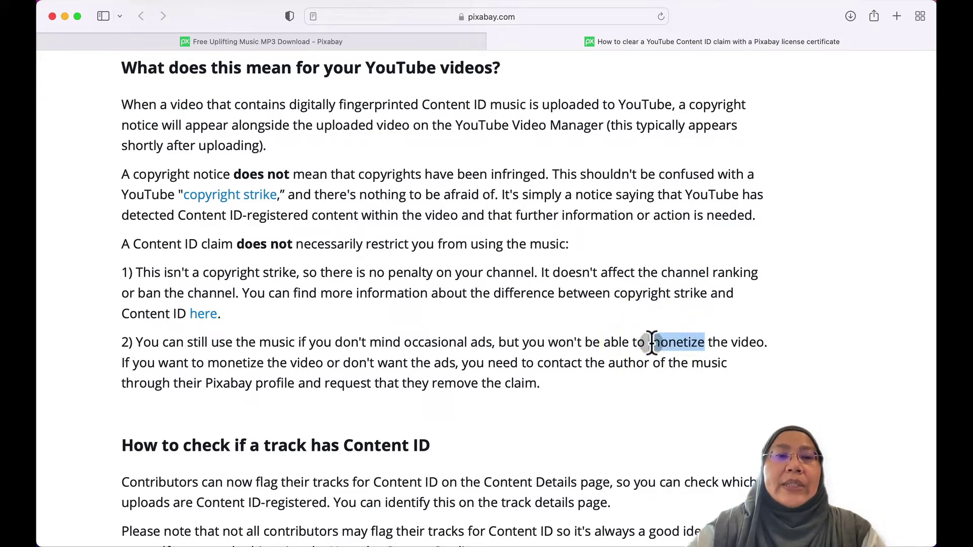
pyautogui.click(560, 383)
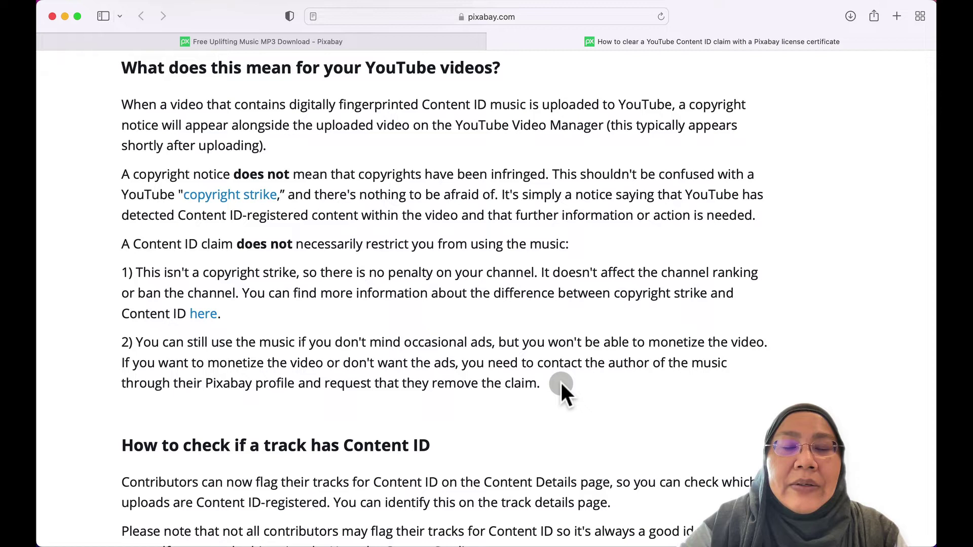
pyautogui.moveTo(537, 363); pyautogui.dragTo(650, 364)
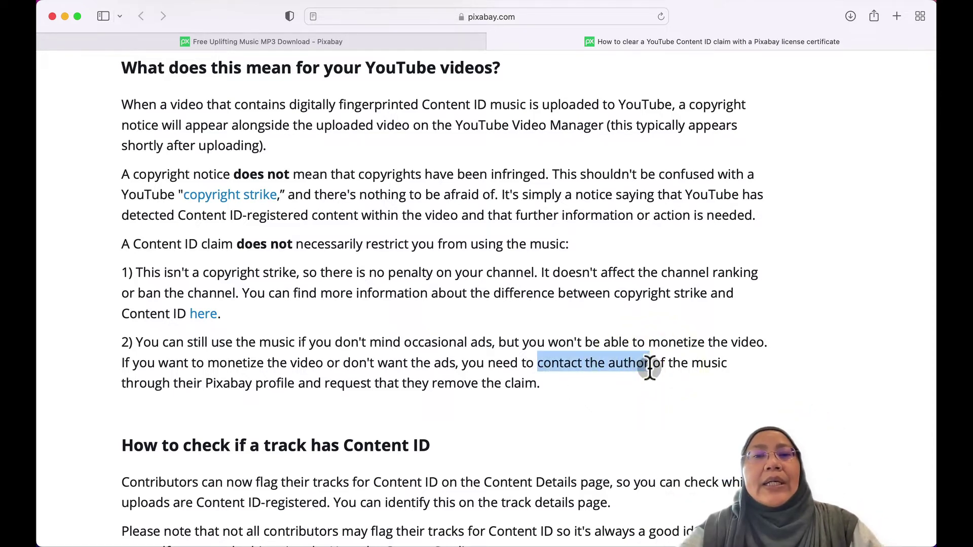
pyautogui.click(590, 389)
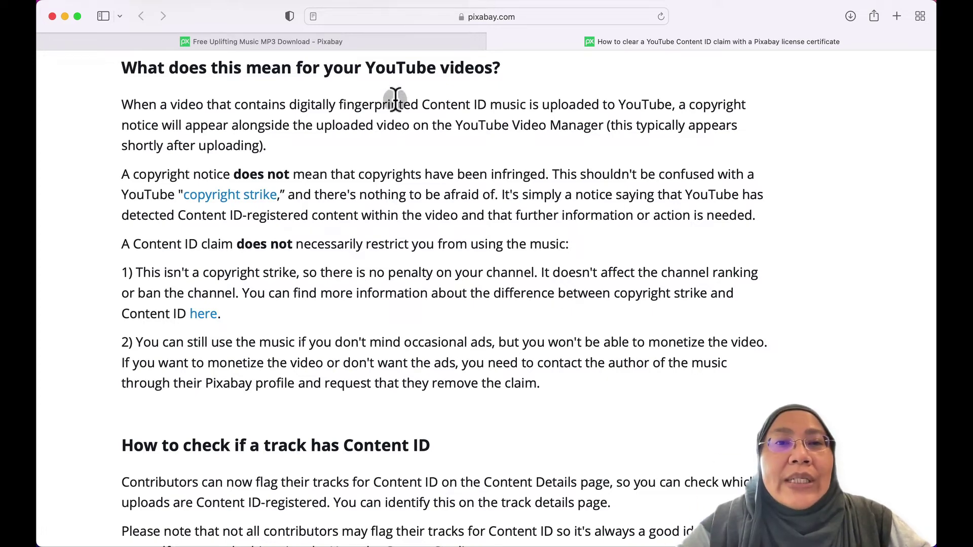
# - Return to the Uplifting music results, go to Pixabay's home page, and browse the sound effects list
pyautogui.click(403, 42)
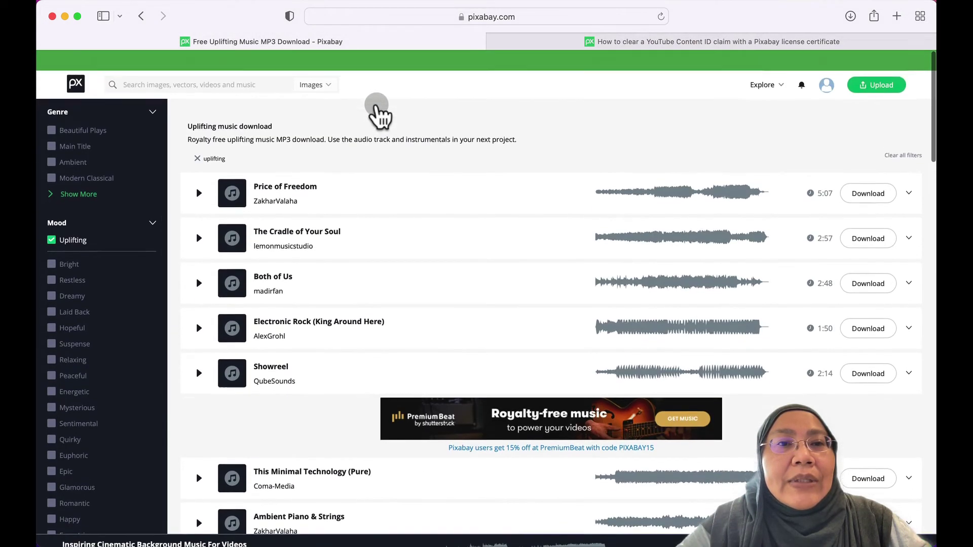
pyautogui.click(76, 64)
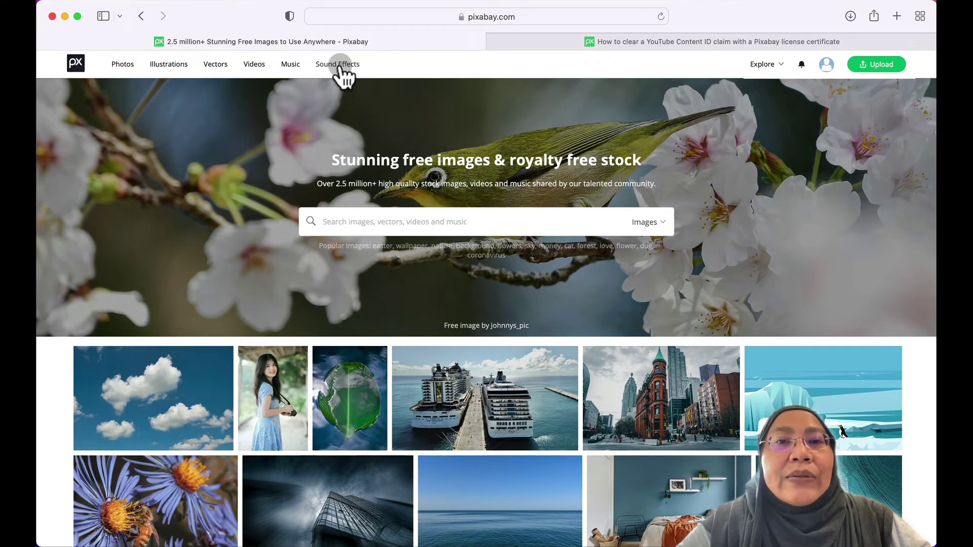
pyautogui.scroll(-10, 428, 385)
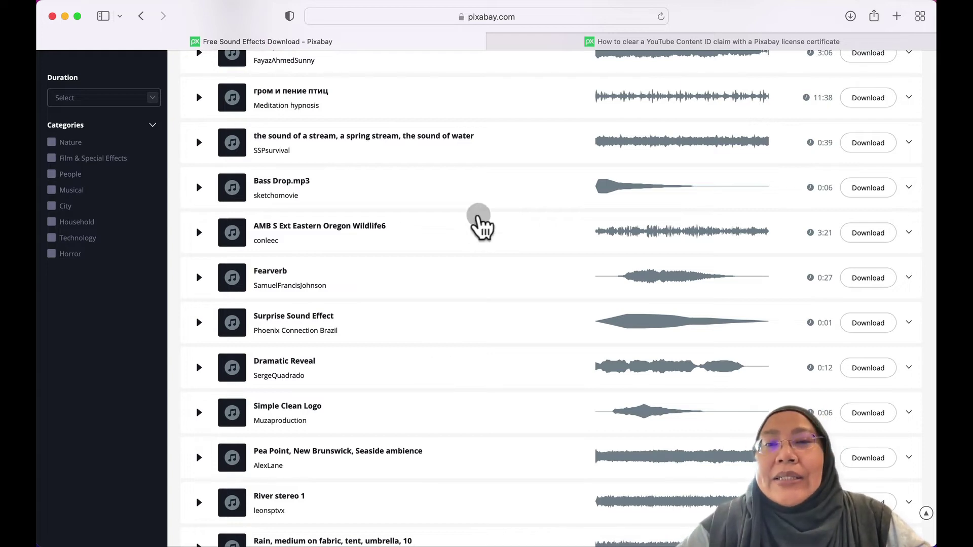
pyautogui.scroll(5, 482, 223)
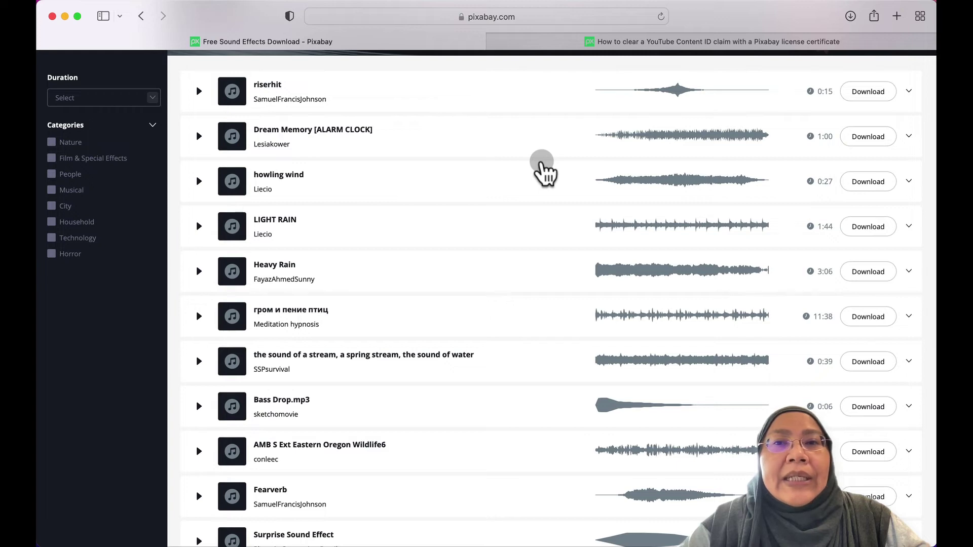
pyautogui.hotkey('ctrl', 'Up')
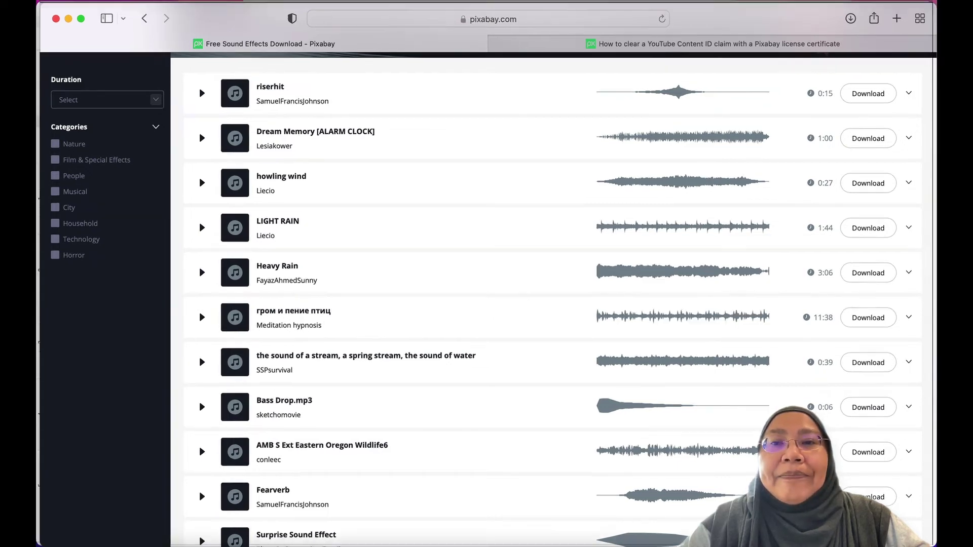
# - Insert the 2:18 sunshine audio file from My Drive onto the title slide with Insert > Audio
pyautogui.click(341, 221)
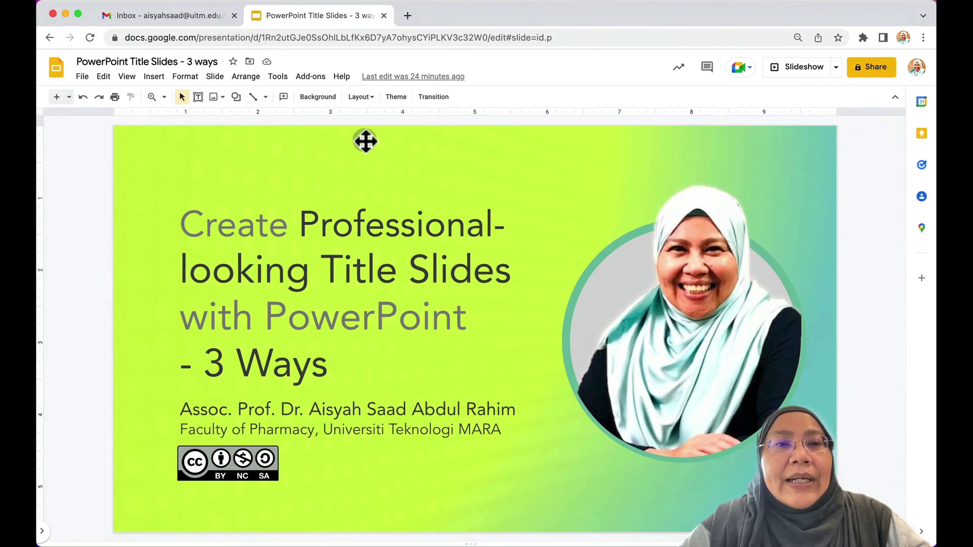
pyautogui.click(153, 86)
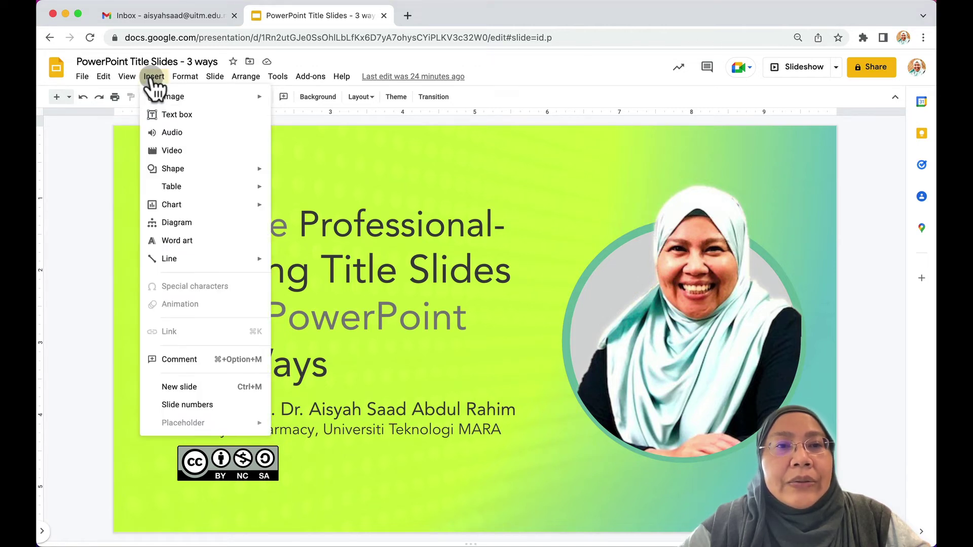
pyautogui.click(167, 133)
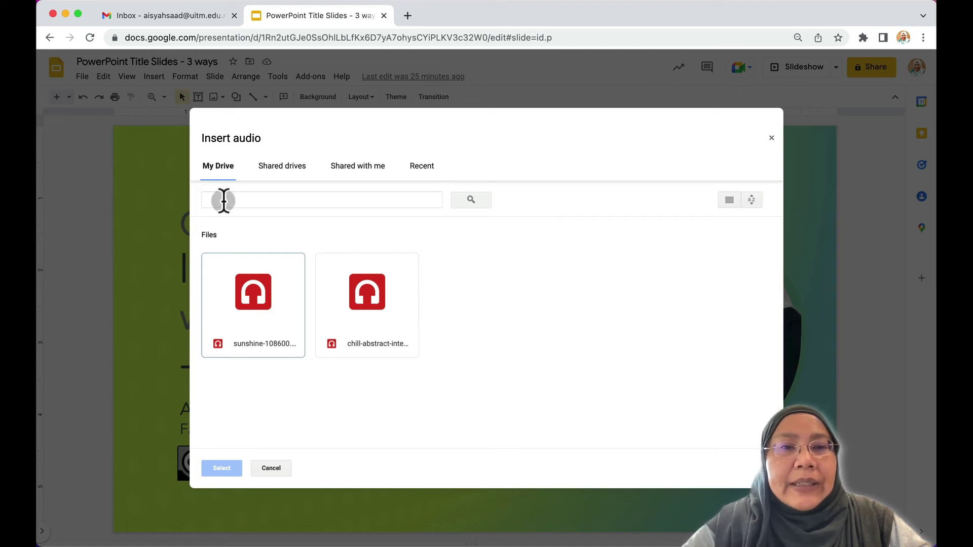
pyautogui.click(259, 334)
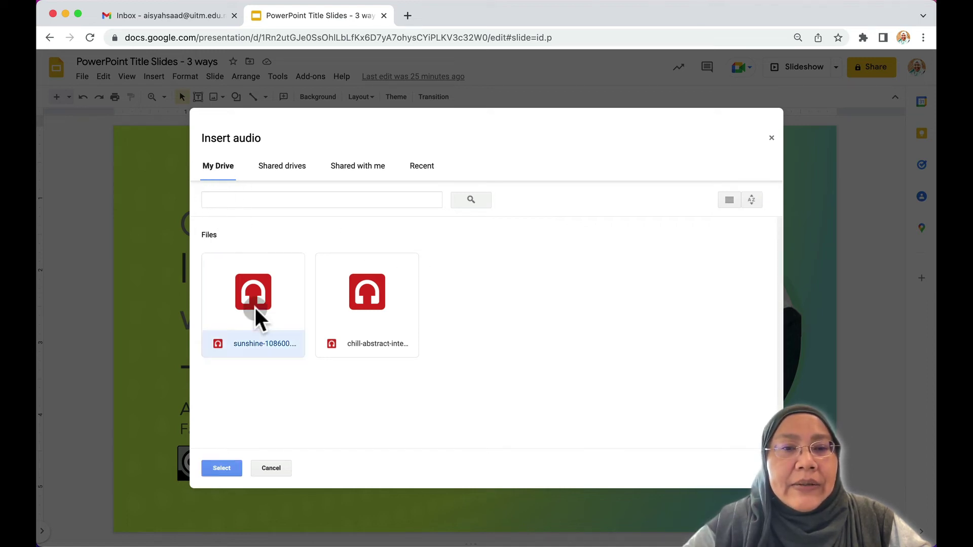
pyautogui.click(216, 468)
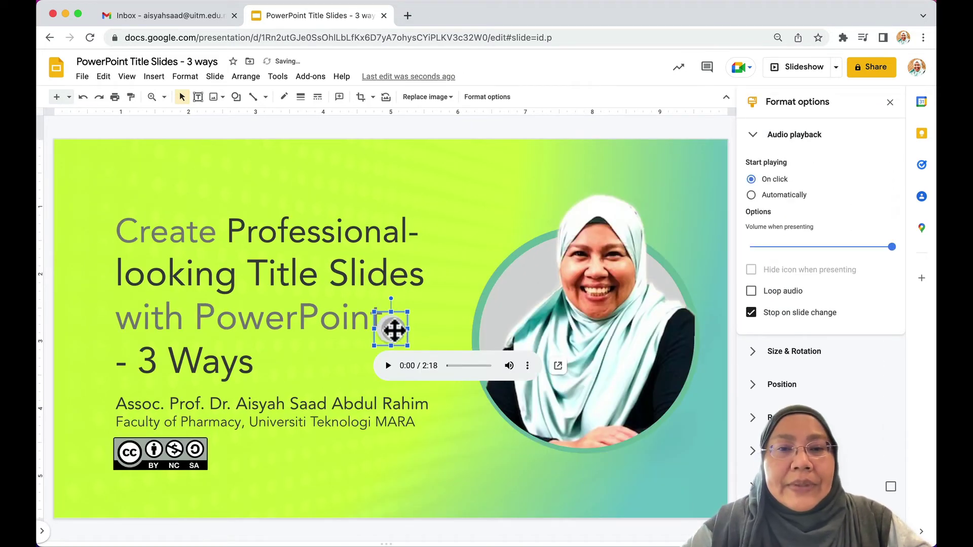
# - Drag the audio icon to the slide's top-left corner and set Start playing to Automatically
pyautogui.moveTo(394, 329); pyautogui.dragTo(101, 172)
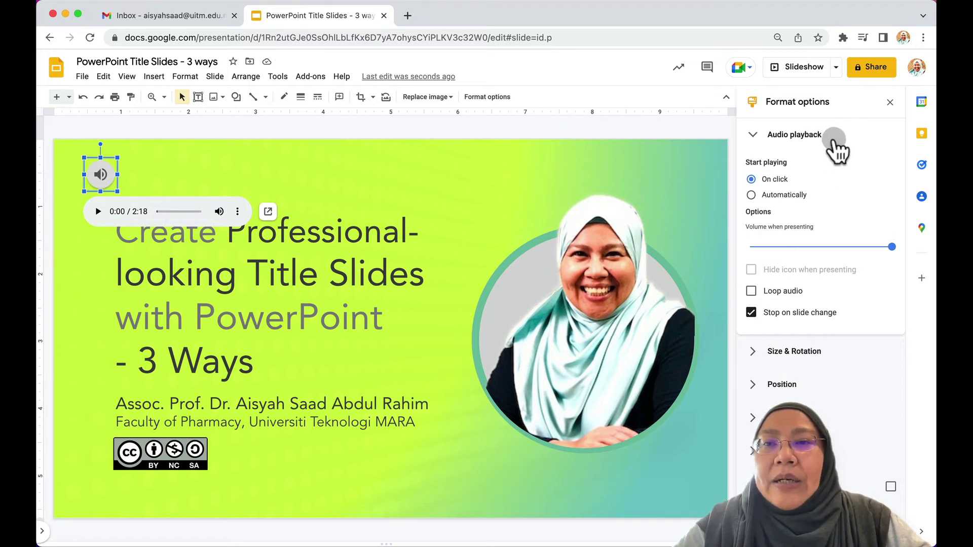
pyautogui.click(779, 197)
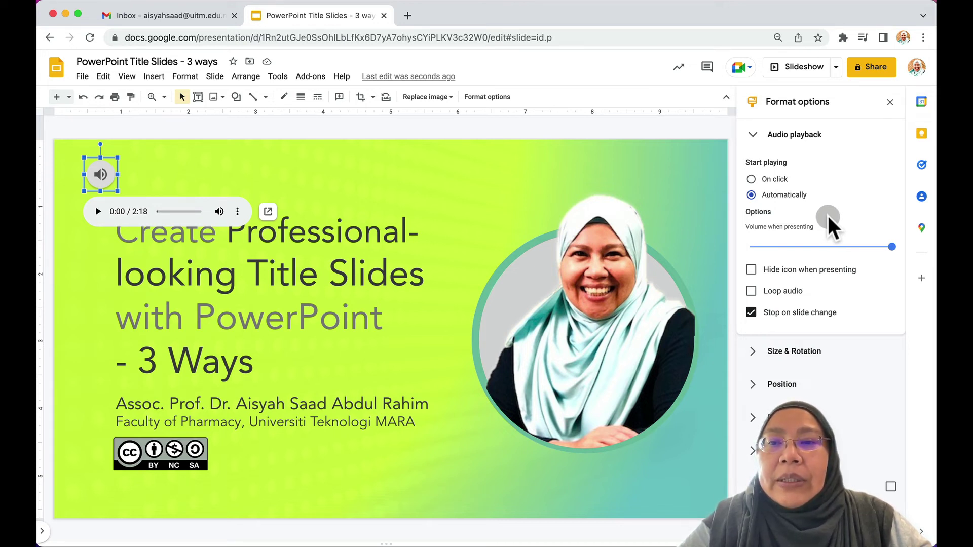
# - Drop the Volume when presenting slider to 13 and turn on Hide icon when presenting
pyautogui.moveTo(891, 249); pyautogui.dragTo(772, 248)
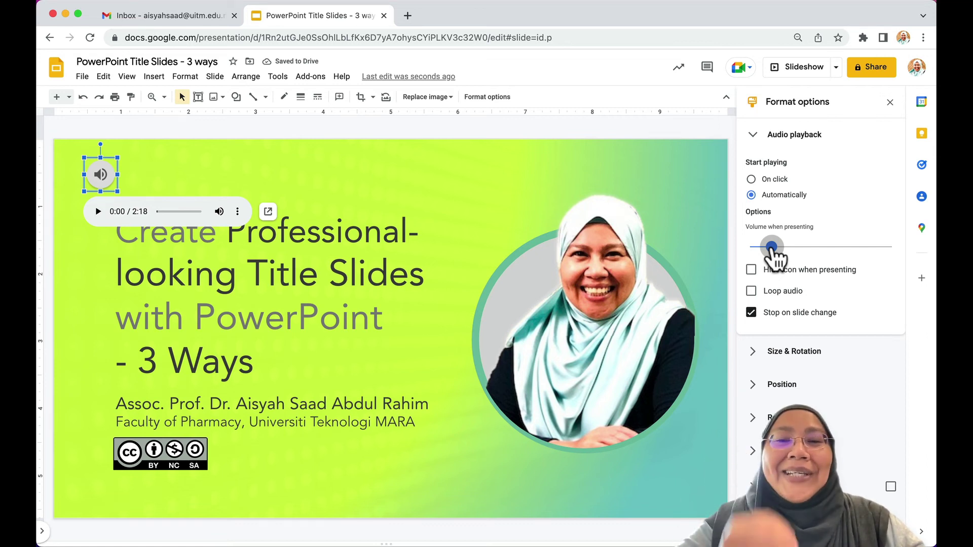
pyautogui.moveTo(771, 249); pyautogui.dragTo(770, 248)
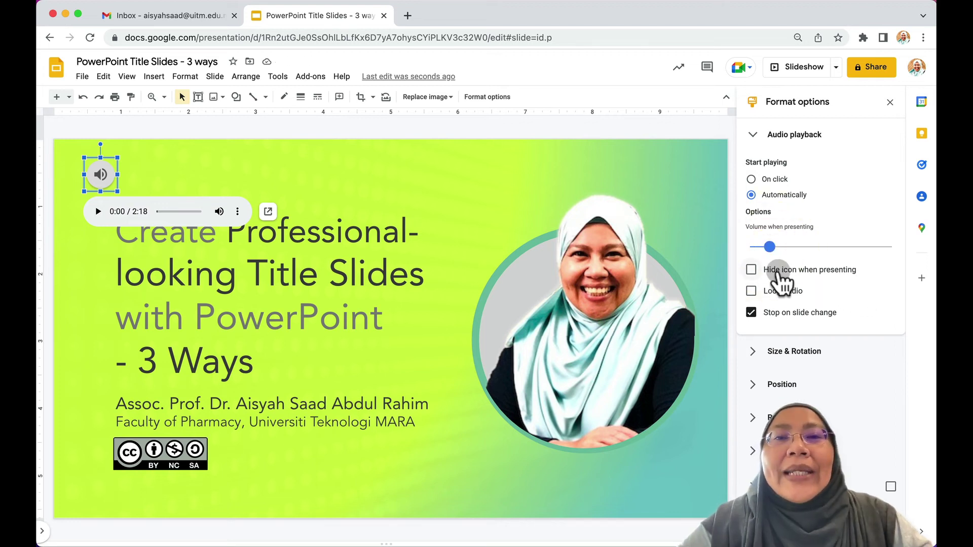
pyautogui.click(781, 274)
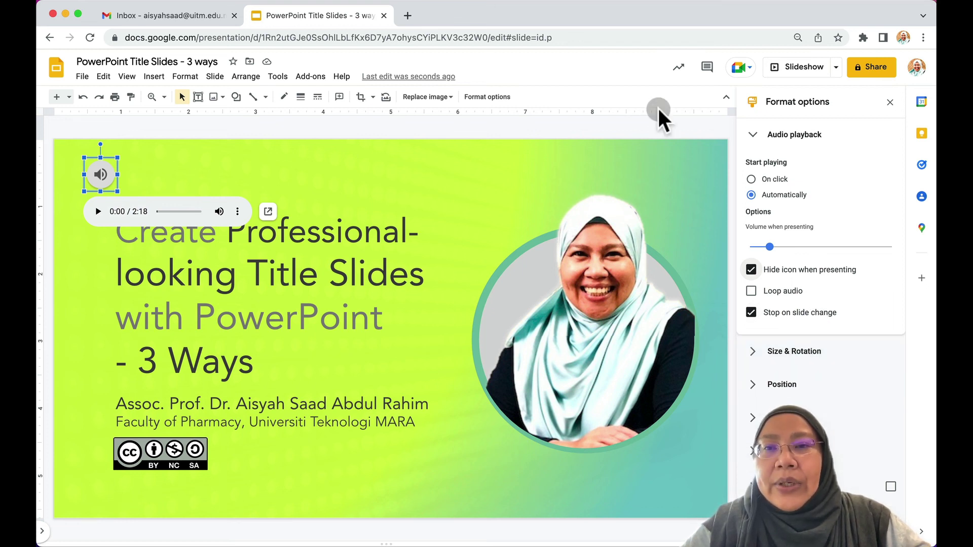
# - Deselect the audio and start the full-screen slideshow to preview the title slide
pyautogui.click(674, 127)
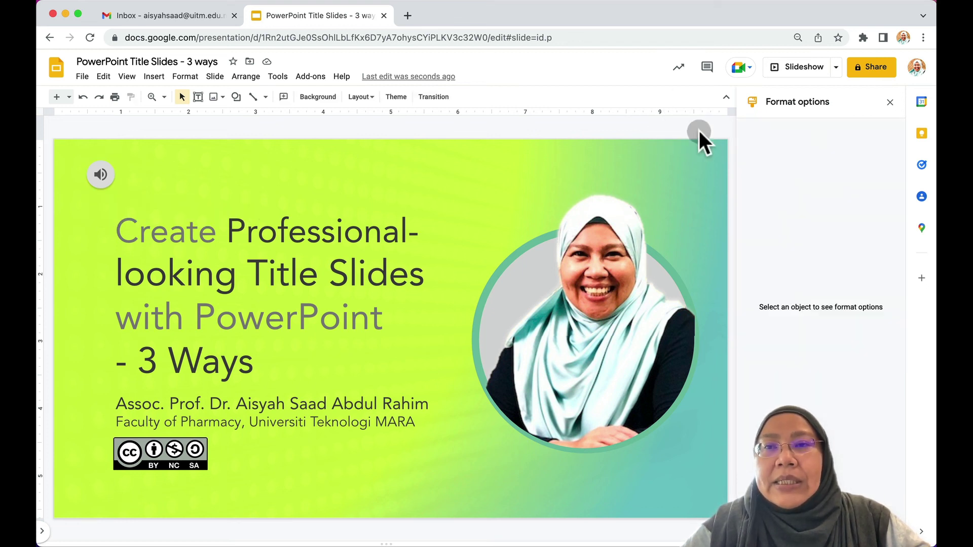
pyautogui.click(802, 71)
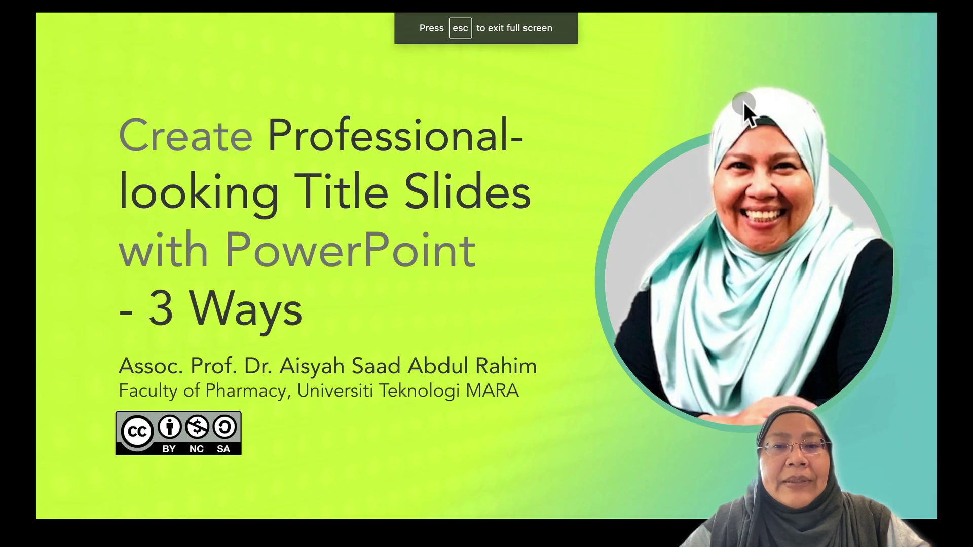